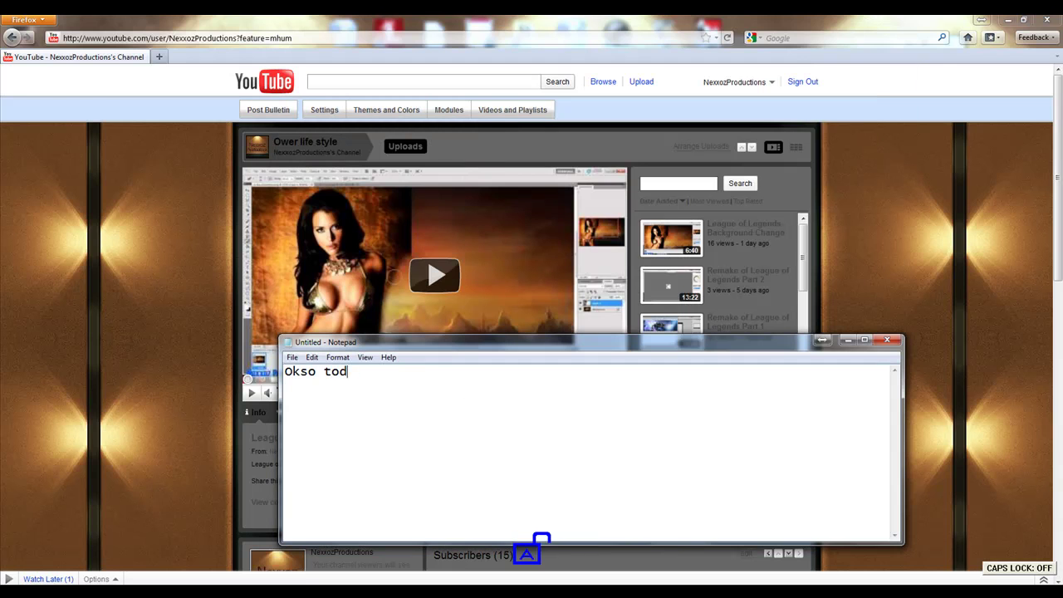
Complete the opening note: "today i will show my them i made for LOL and its not 100% done but i will upload what i changed.".
type("ow my ")
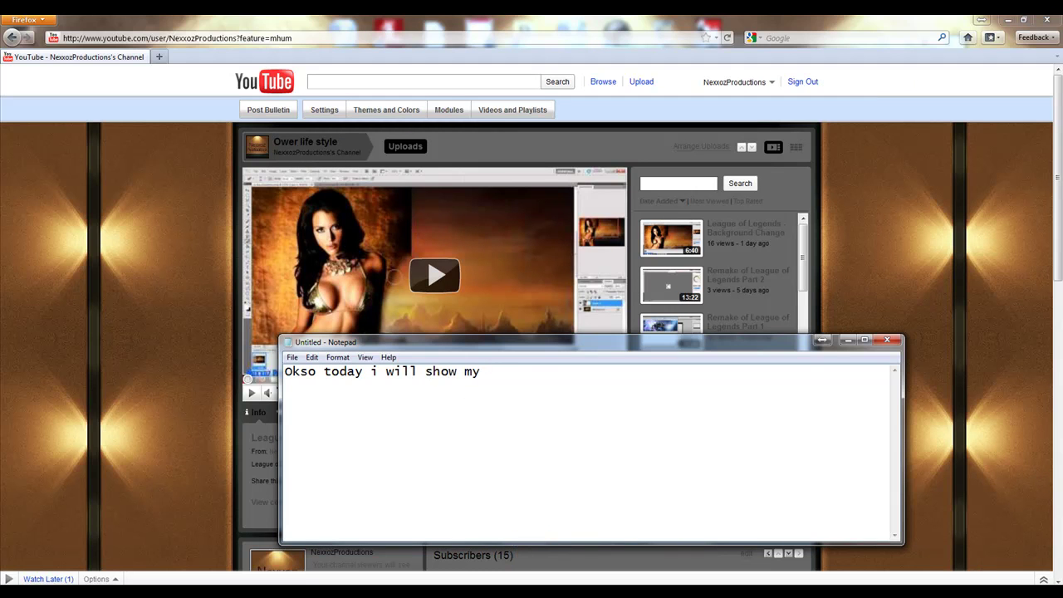
type("them i made for")
key("Caps_Lock")
type("LOL and its not 100")
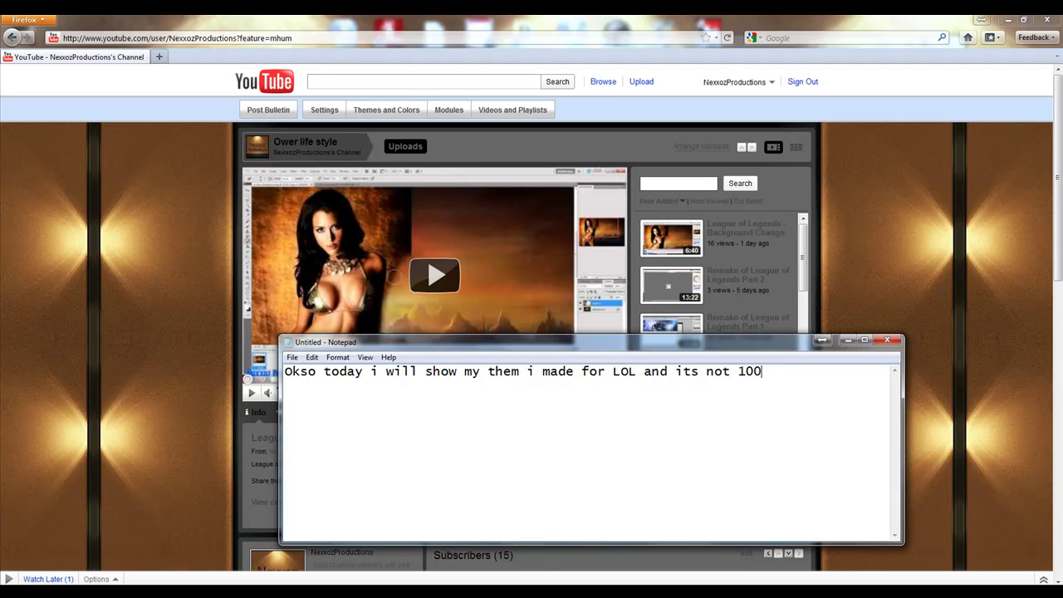
type("% done but i will upload what i changed.")
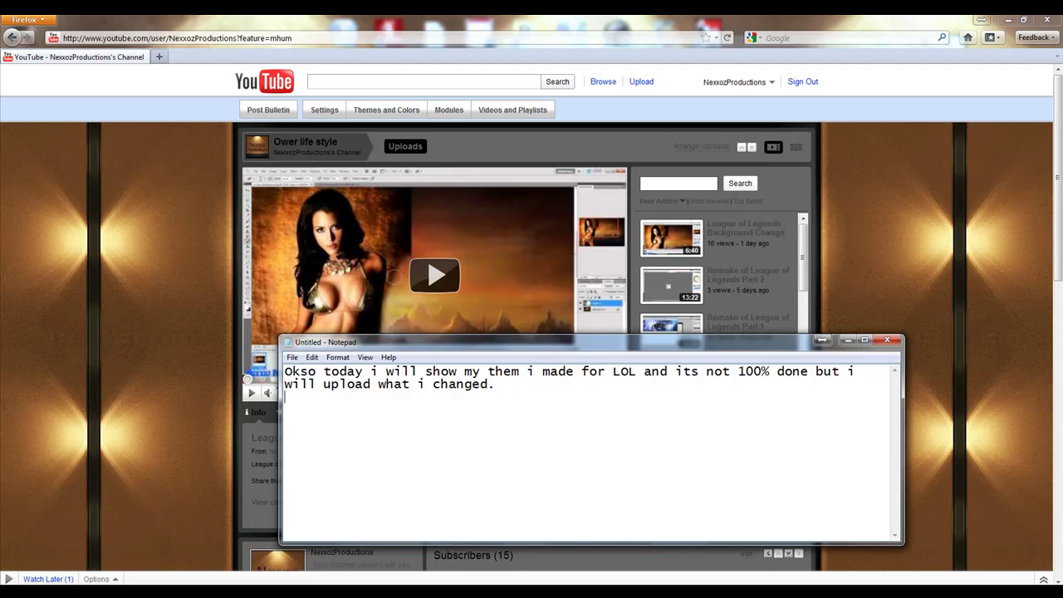
Add a second paragraph to the note: "So afther you download the zip file do what i do right now".
key("Return")
key("Caps_Lock")
type("S")
key("Caps_Lock")
type("o afther you download the")
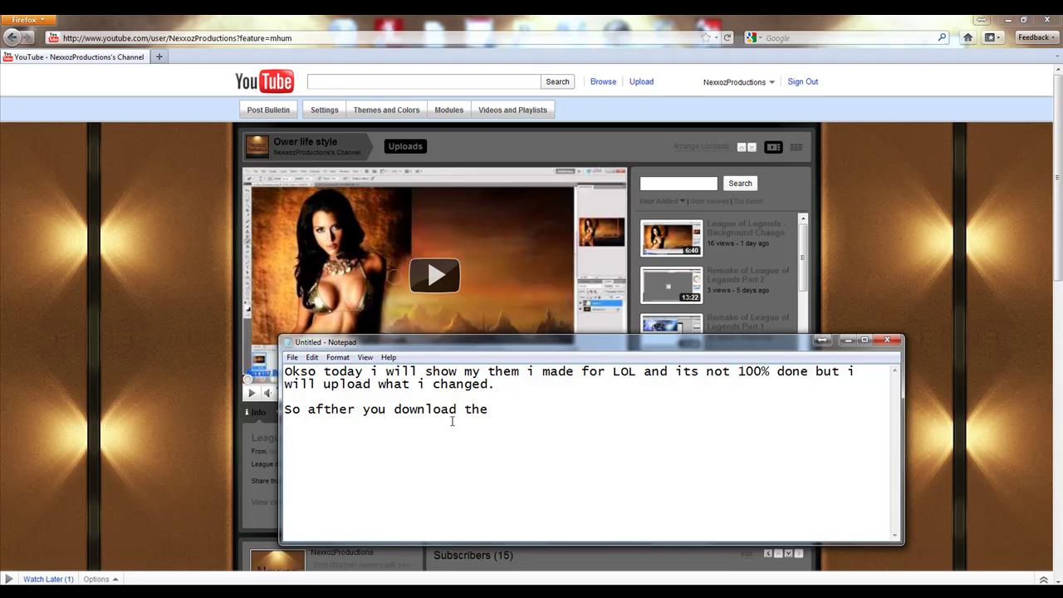
type(" zip file do what i do right now")
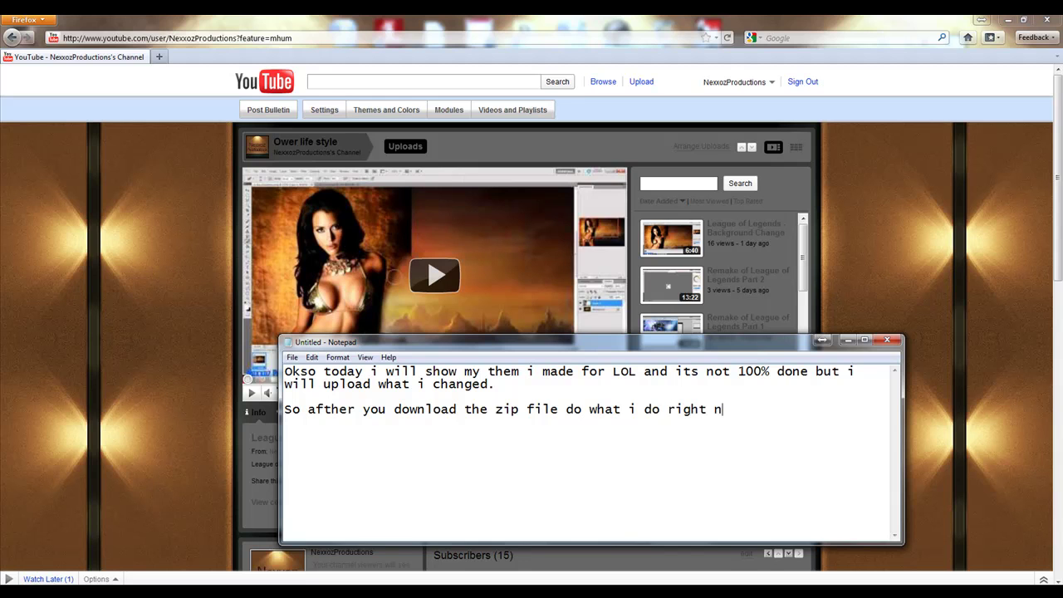
Minimize the browser and arrange the Notepad window as a narrow column beside the open Riot Games folder window.
left_click(1007, 19)
left_click_drag(775, 345, 568, 157)
left_click_drag(697, 358, 343, 489)
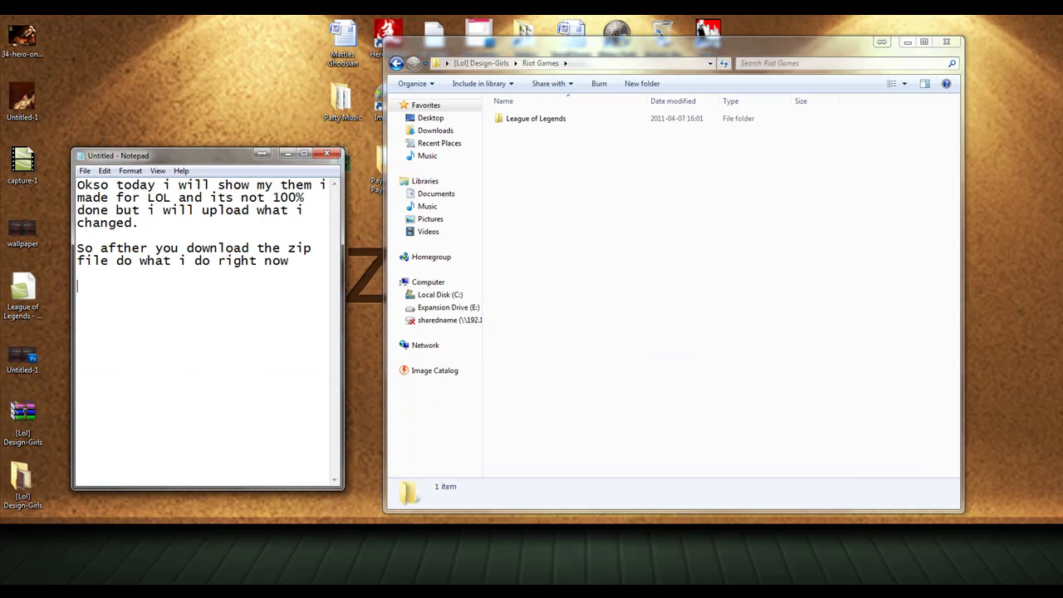
Add a dashed arrow pointing at the folder window and the line "this is the folder i downloaded" to the note.
type("------------<")
type("th")
type("is is the folder")
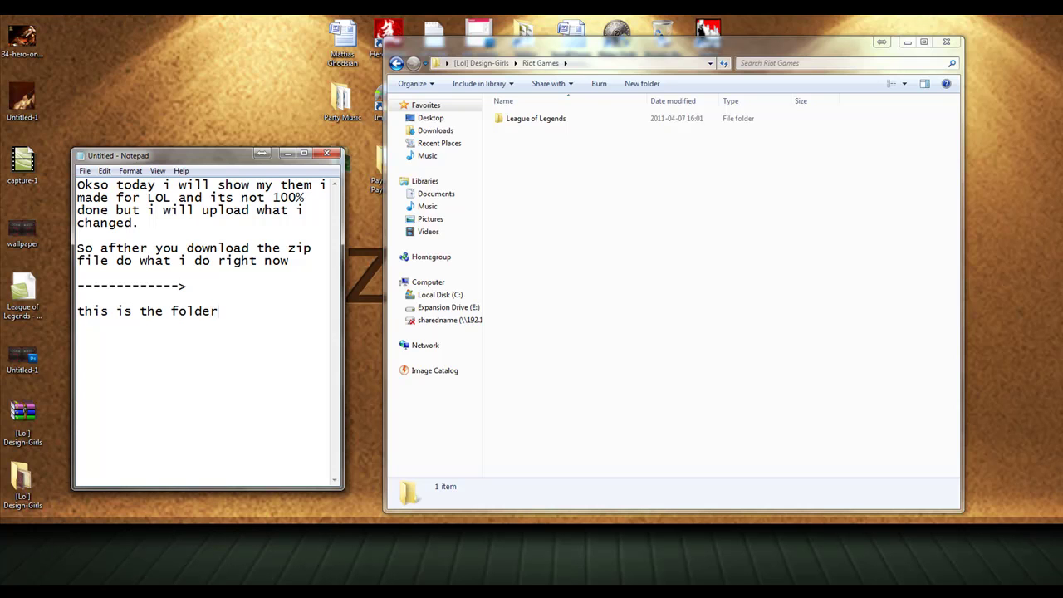
type(" i downloaded")
Open the Riot Games folder on Local Disk (C:) in a new window and select its League of Legends folder.
key("super")
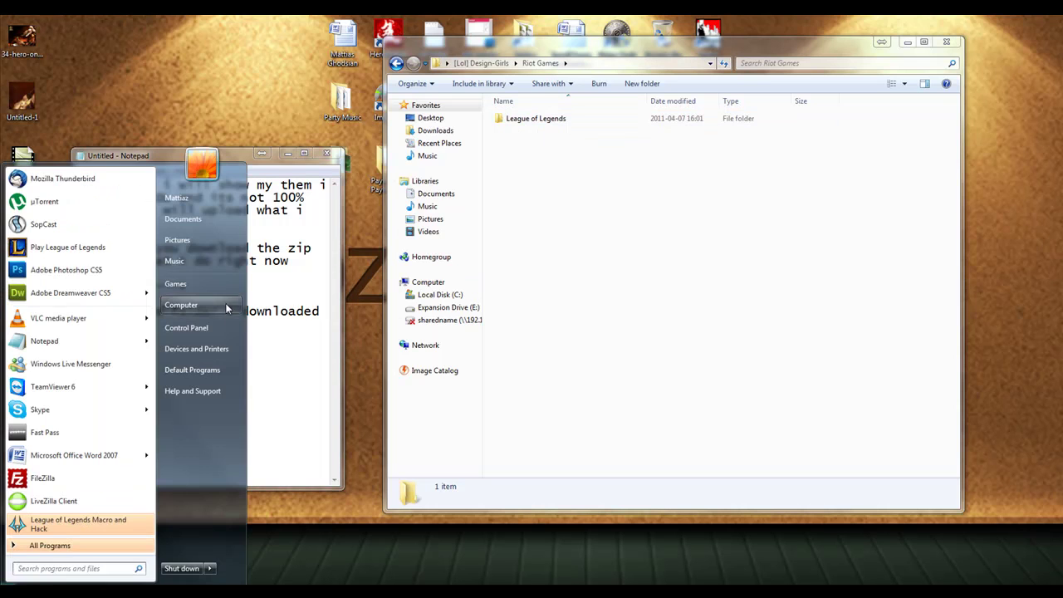
left_click(225, 306)
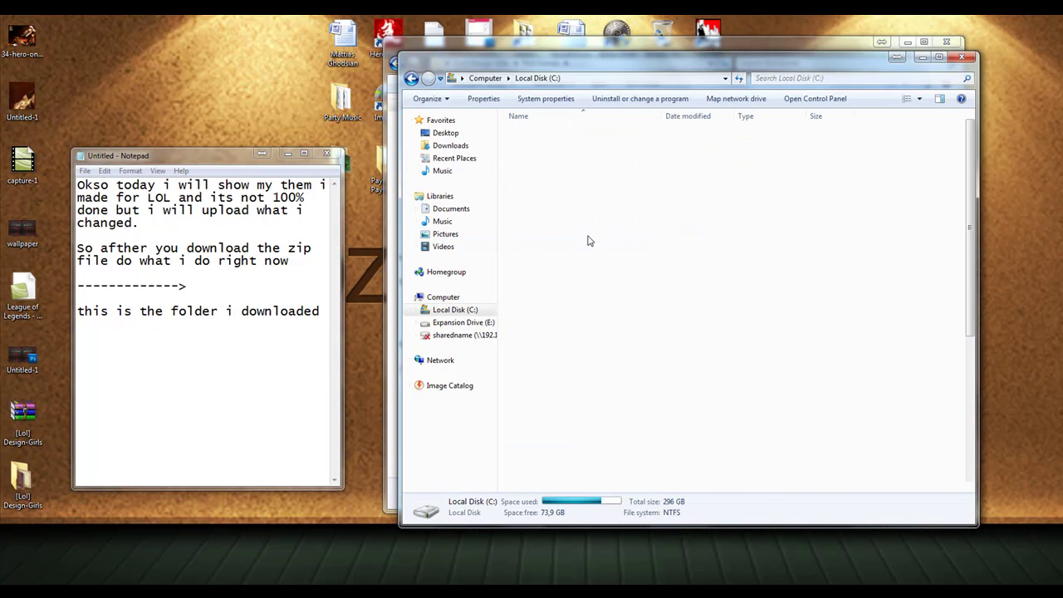
double_click(541, 297)
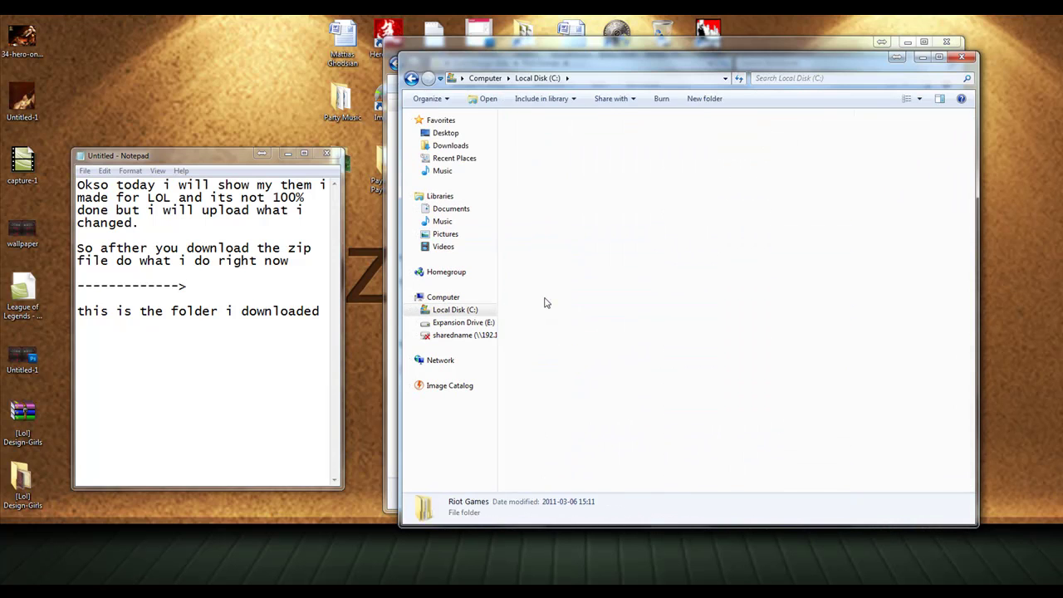
left_click(557, 137)
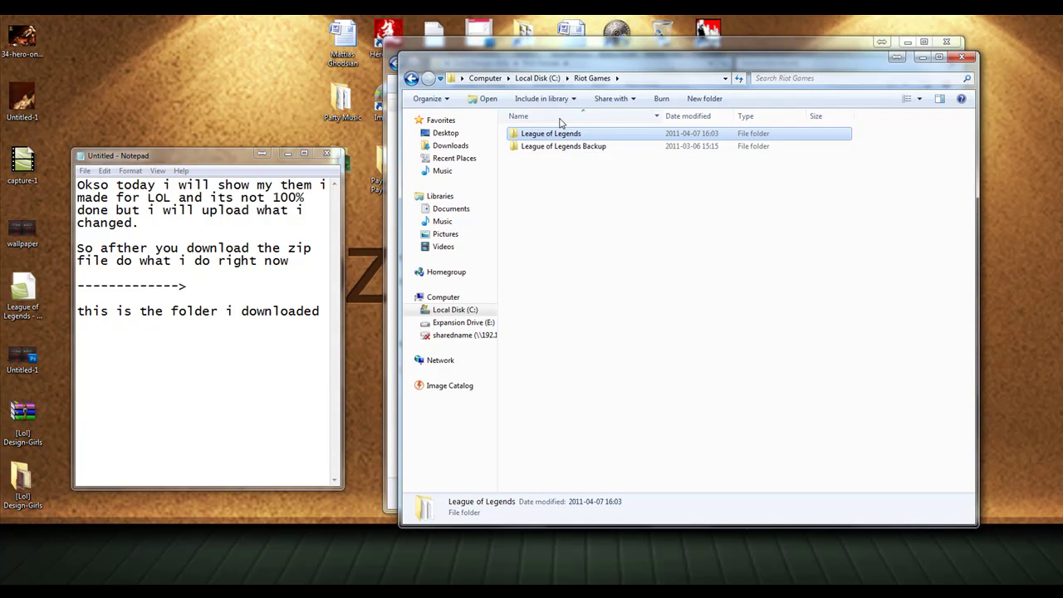
Add the line "paste it here" to the note in Notepad.
left_click(327, 316)
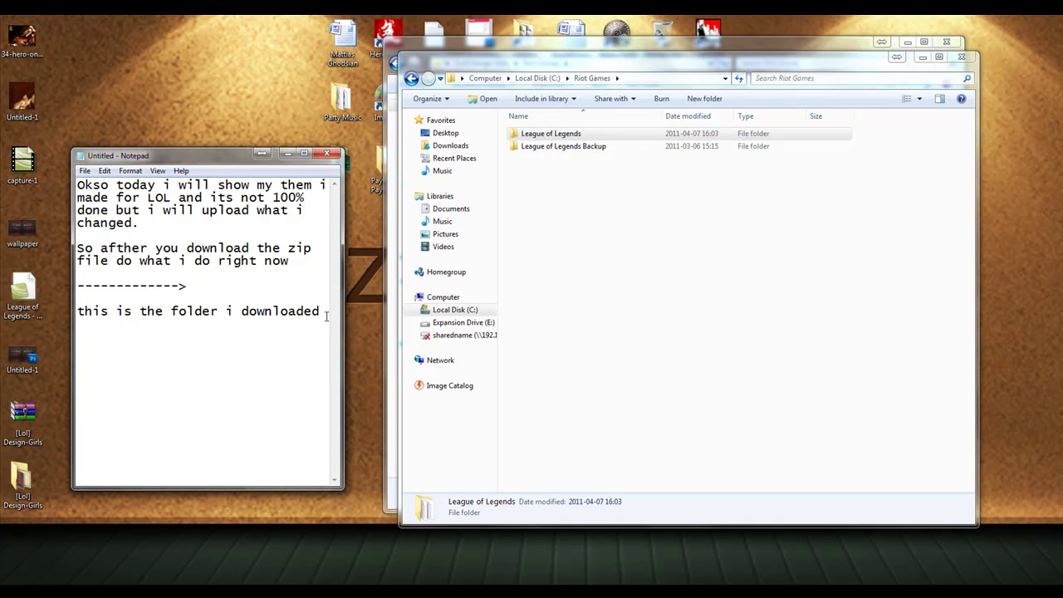
type("paste")
type(" it ehre")
key("BackSpace")
key("BackSpace")
key("BackSpace")
key("BackSpace")
type("here")
Copy the League of Legends folder from [Lol] Design-Girls into C:\Riot Games and agree to merge it with the existing folder.
left_click(745, 43)
left_click_drag(745, 43, 1011, 32)
right_click(794, 107)
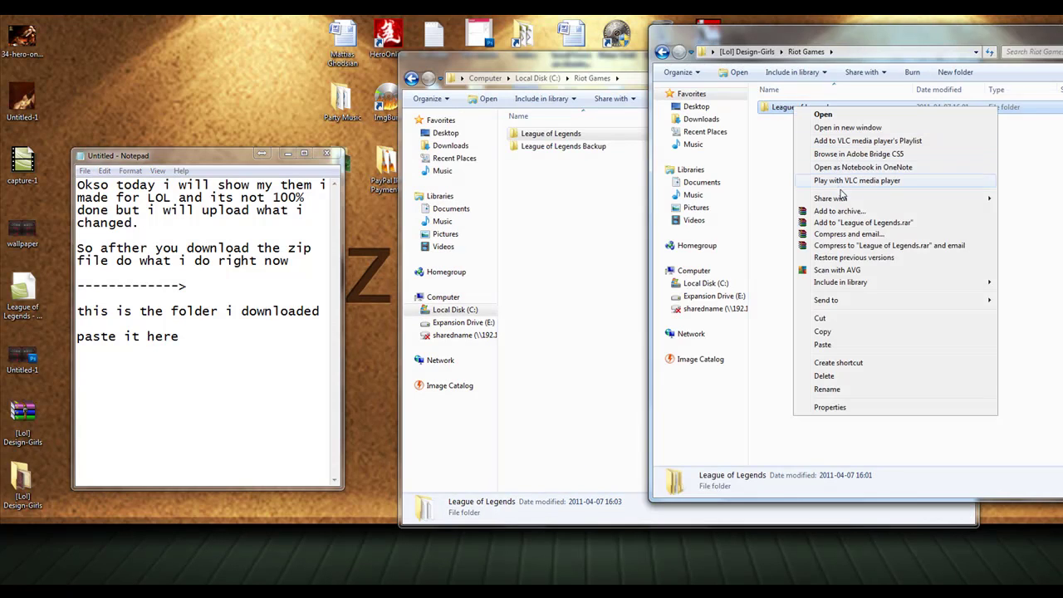
left_click(822, 331)
left_click(589, 225)
right_click(588, 222)
left_click(656, 304)
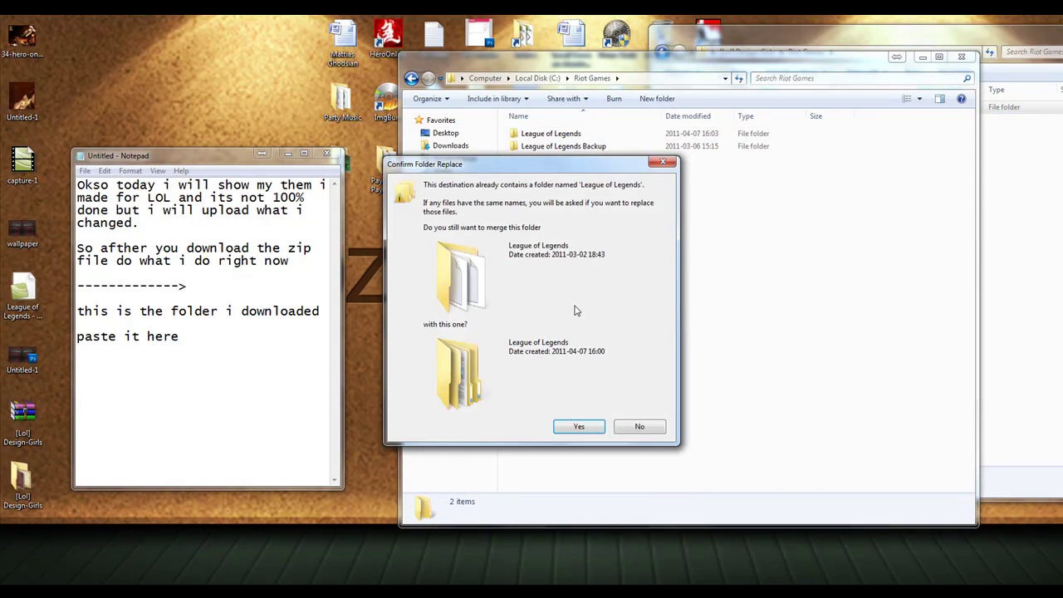
left_click(581, 427)
Add the line "Prss yes on all" at the end of the note.
left_click(237, 408)
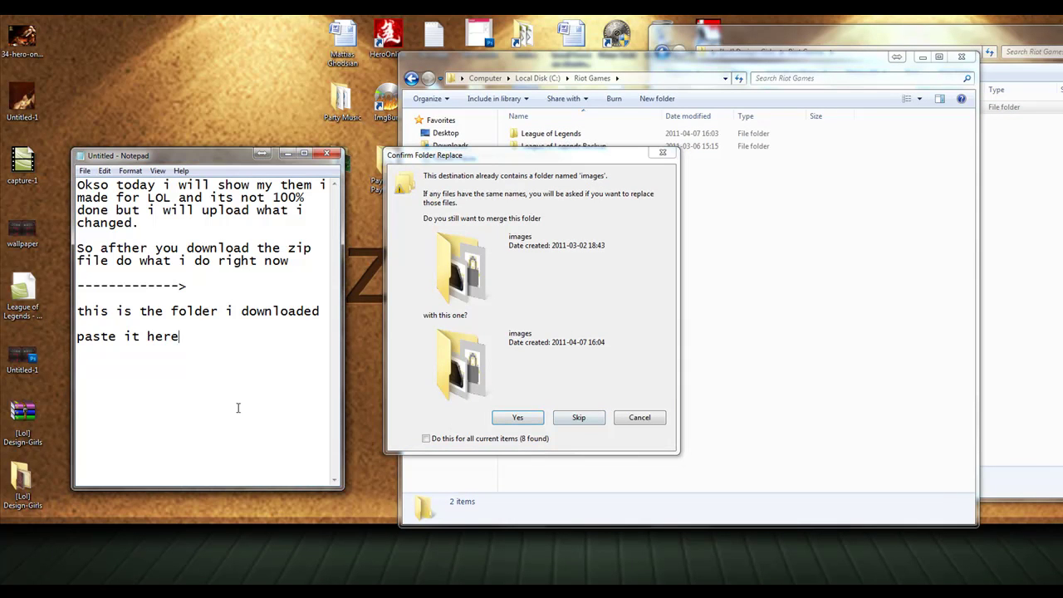
key("Return")
type("P")
key("Caps_Lock")
type("rss yes on all")
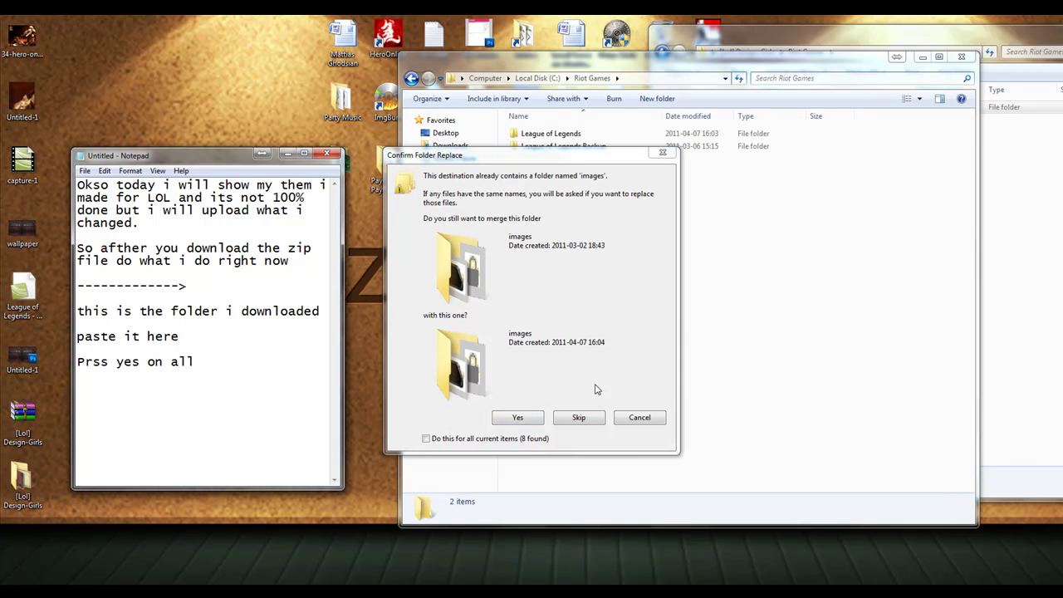
Merge all existing subfolders, close both folder windows, and copy and replace the files for all remaining conflicts.
left_click(533, 441)
left_click(530, 419)
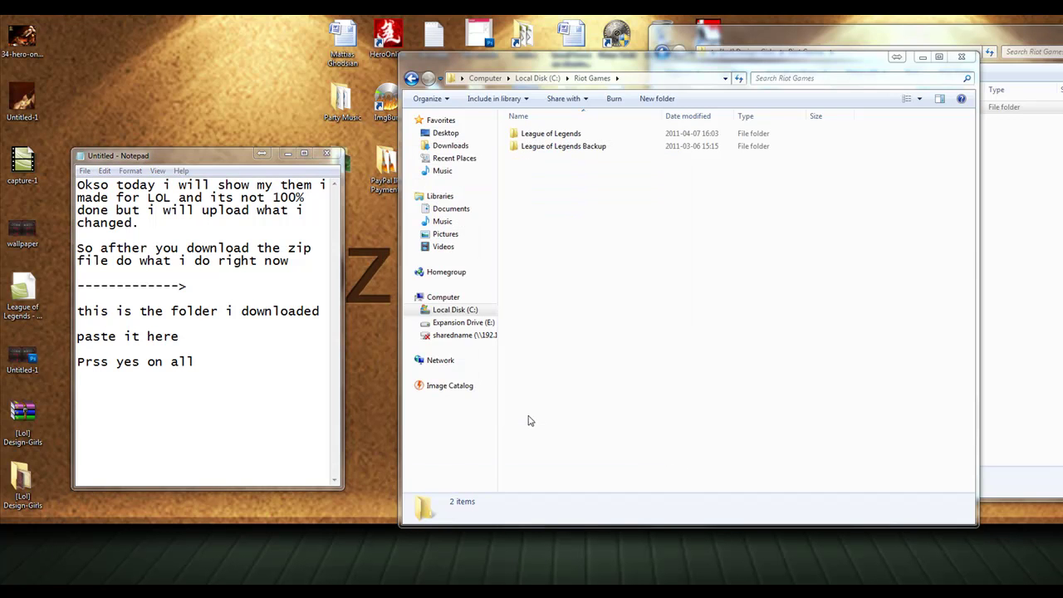
left_click_drag(1026, 48, 399, 33)
left_click(912, 61)
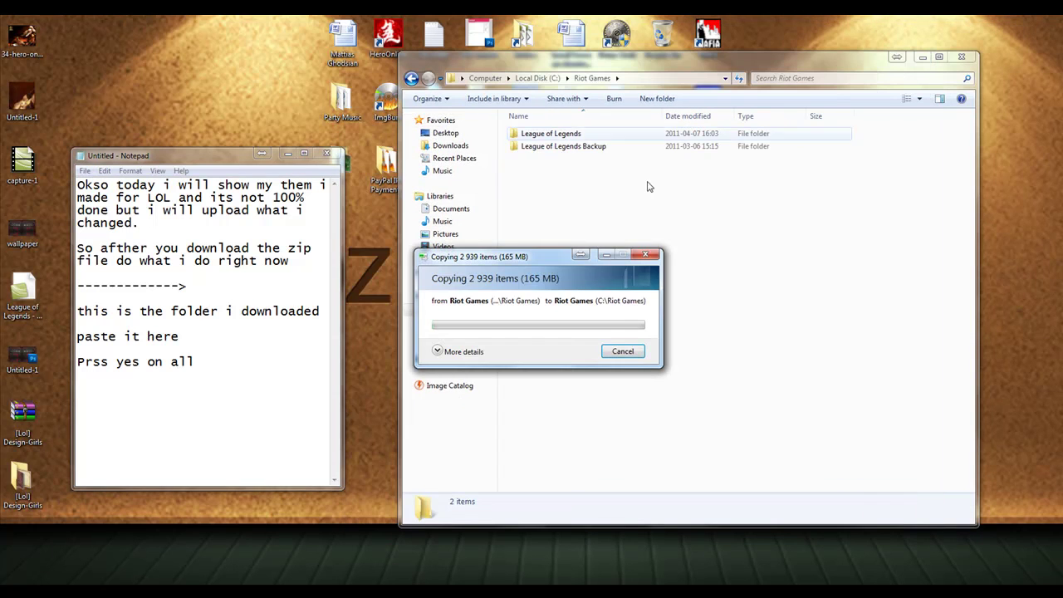
left_click(961, 60)
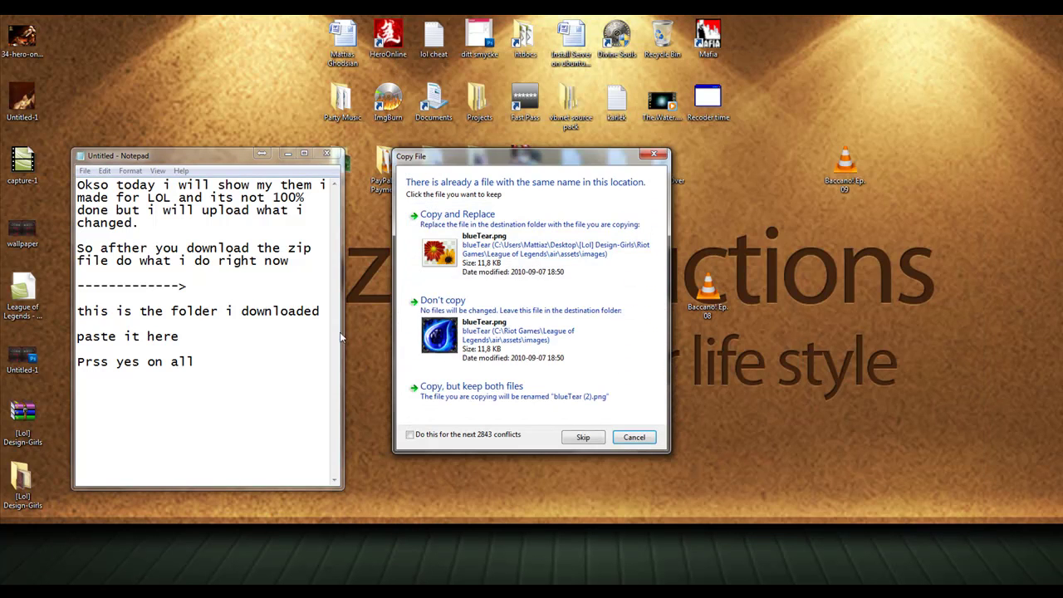
left_click(497, 434)
left_click(488, 256)
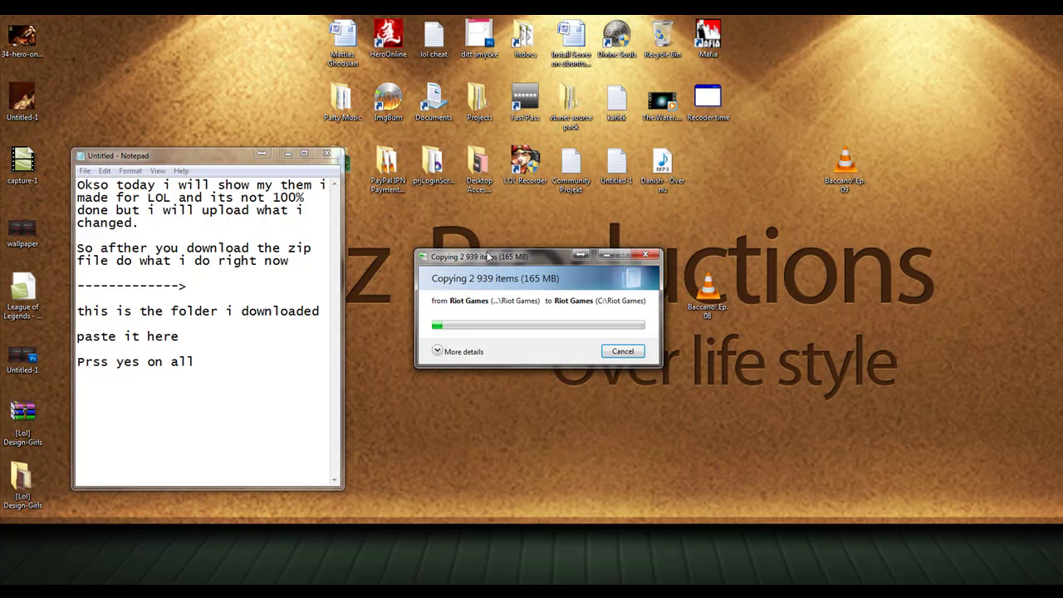
Correct "Prss" to "Press" in the last line of the note.
left_click(227, 368)
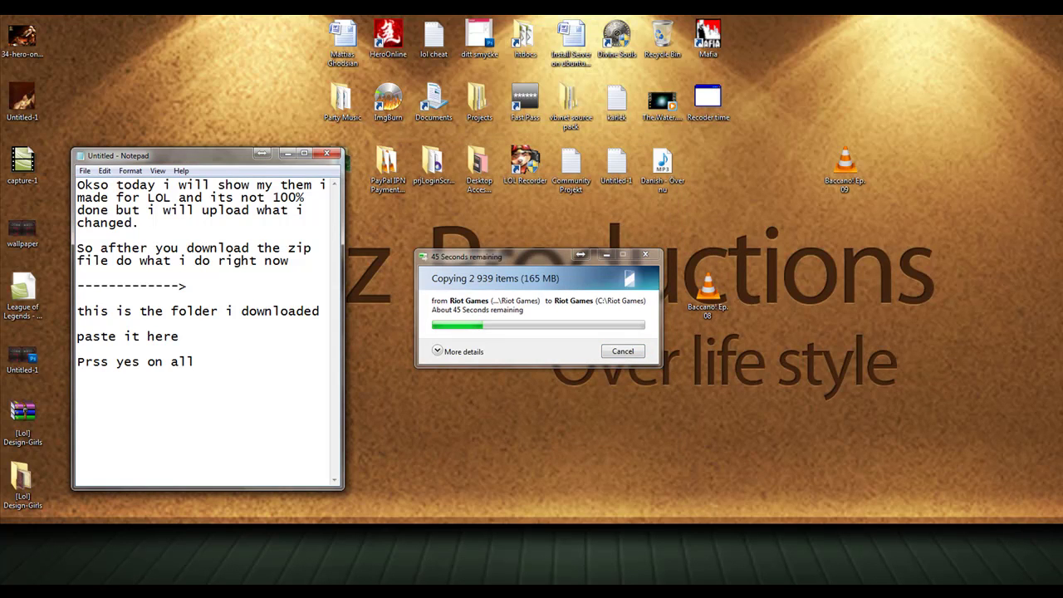
key("Home")
key("Right")
key("Right")
type("e")
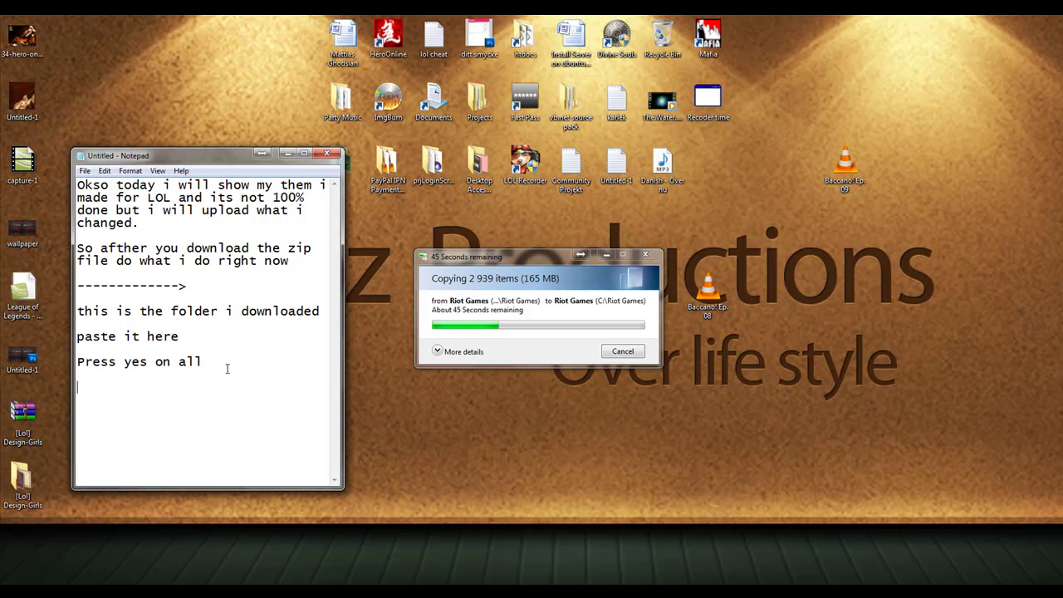
Clear all the text from the note.
key("ctrl+a")
key("BackSpace")
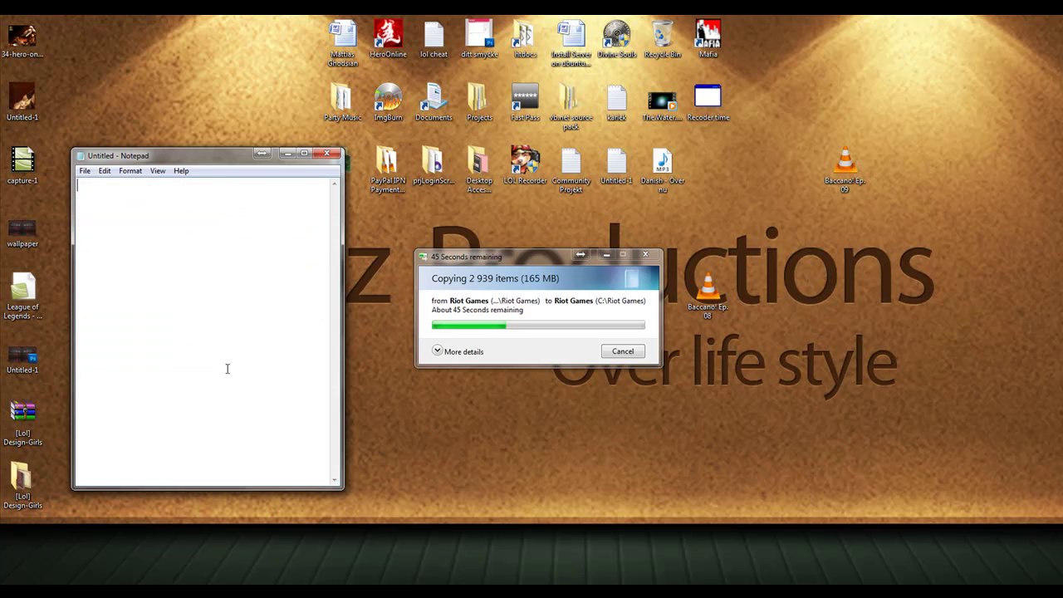
type("N")
key("Caps_Lock")
type("ow")
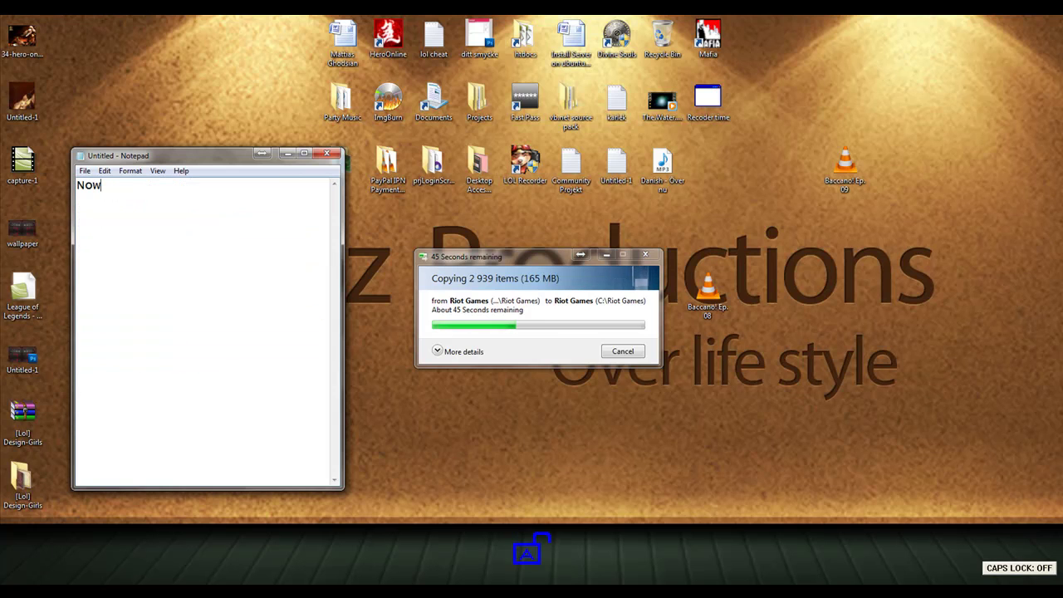
type(" whe")
key("ctrl+a")
key("BackSpace")
Write "When this is done trystart your lol game" in the empty note.
key("Caps_Lock")
type("W")
key("Caps_Lock")
type("hen this is done trystart you")
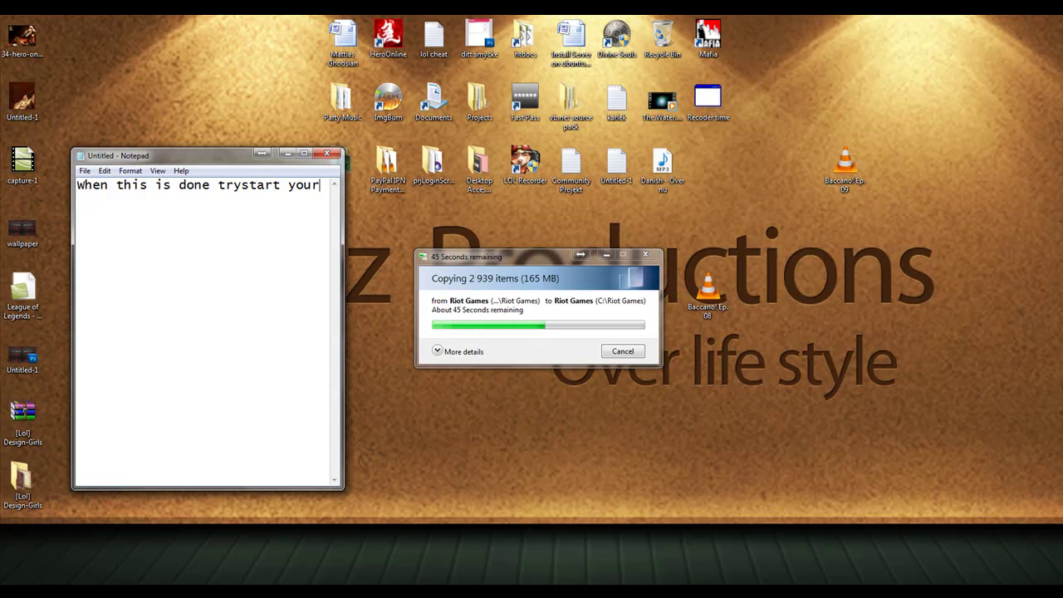
type("r lol game")
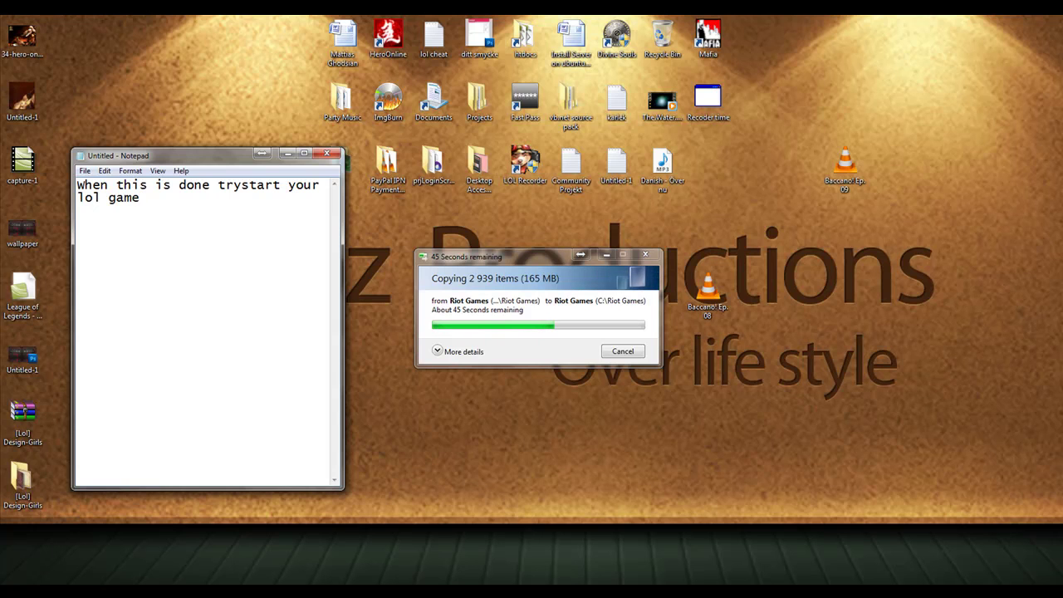
Replace the note's text with "i will upload and make a new videowhen the them is 100% done.".
key("ctrl+a")
key("BackSpace")
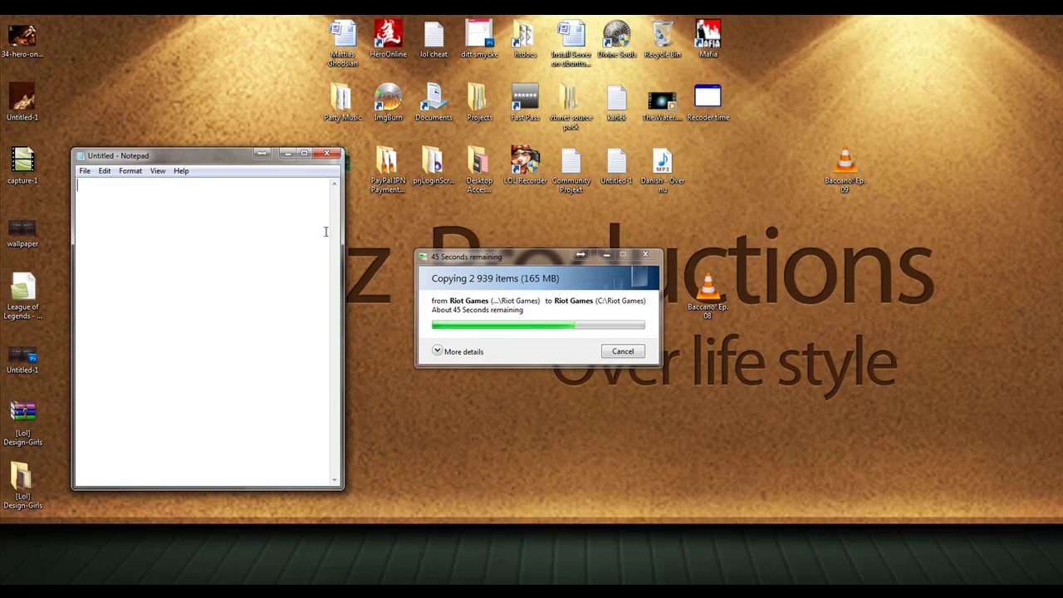
type("i will")
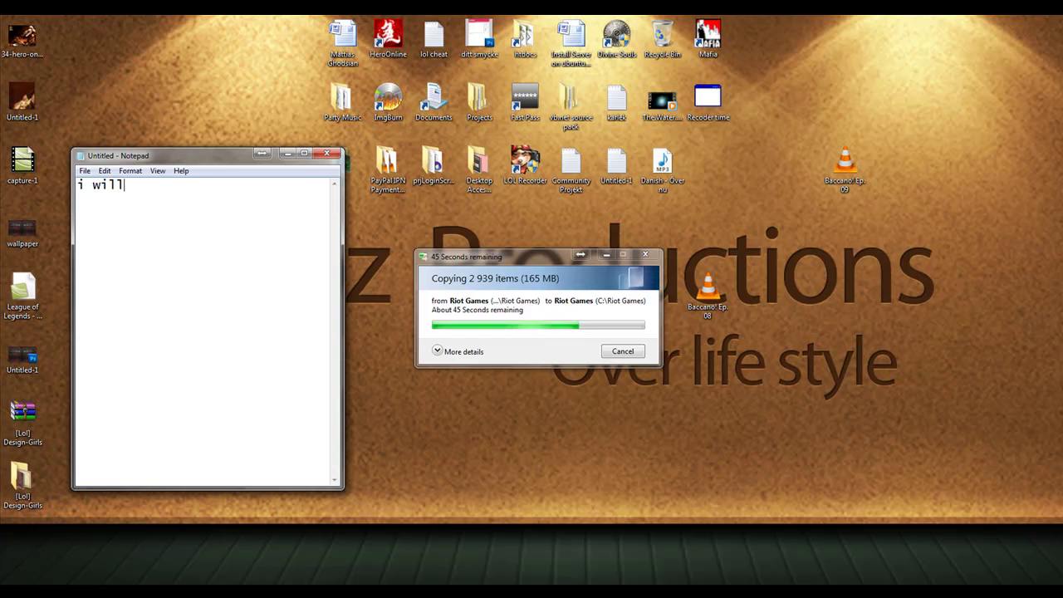
type(" upload ")
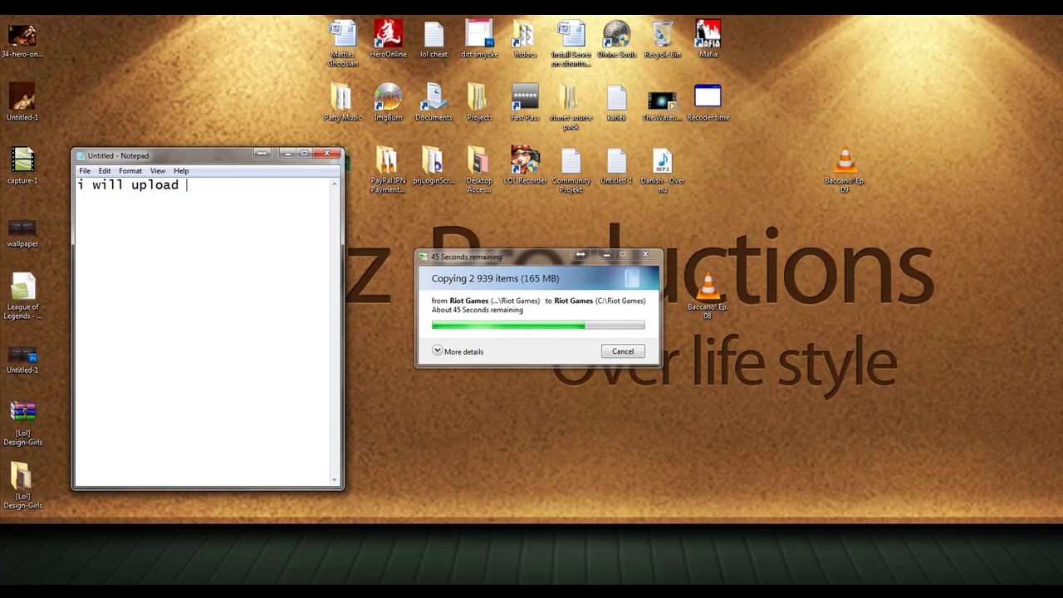
type("and make a new ")
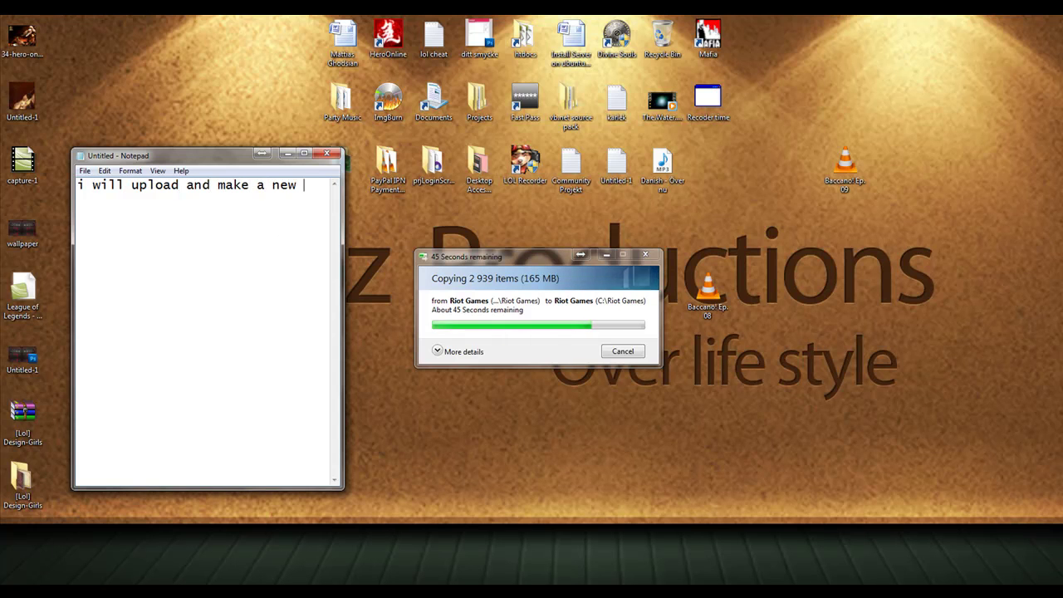
type("videowhen the")
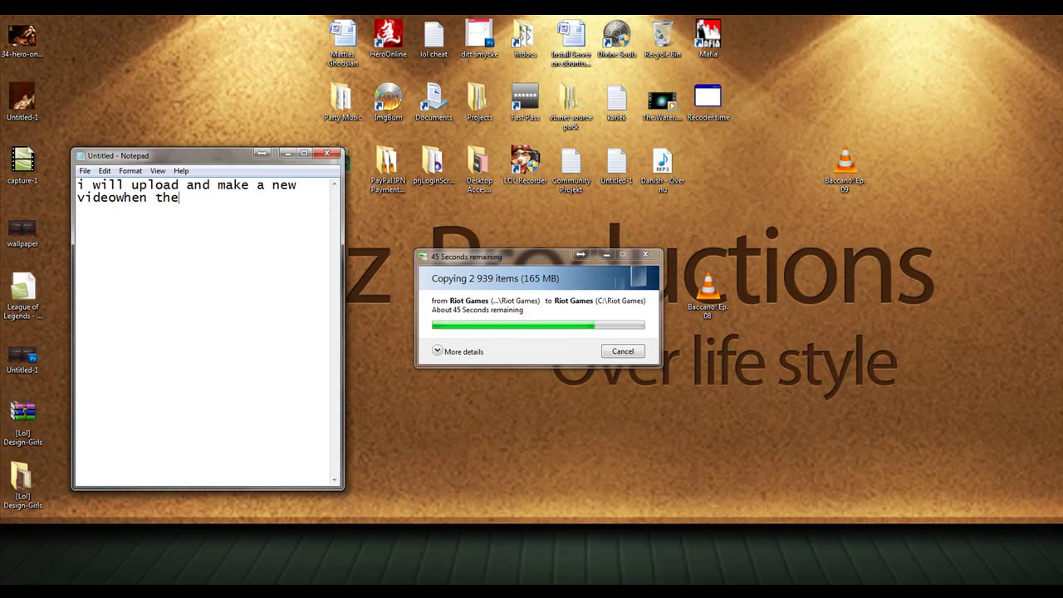
type("them")
key("BackSpace")
key("BackSpace")
key("BackSpace")
key("BackSpace")
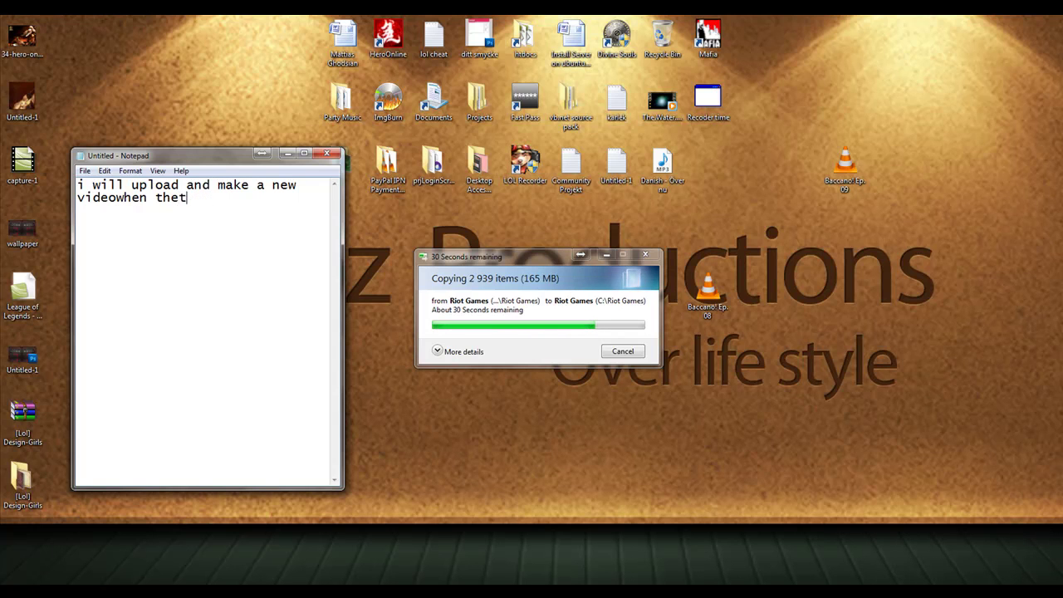
type("them is ")
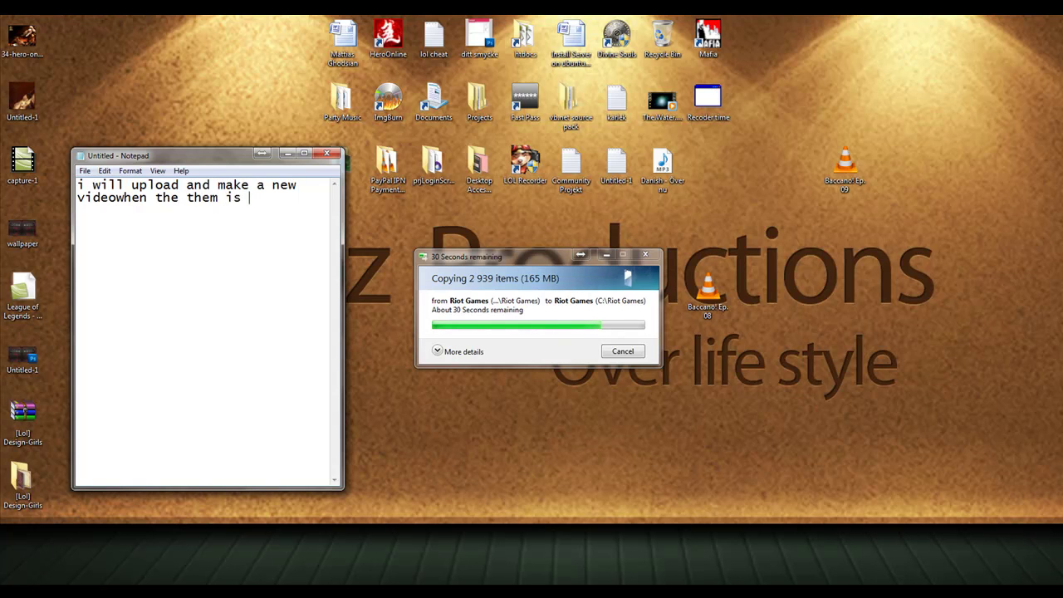
type("100% do")
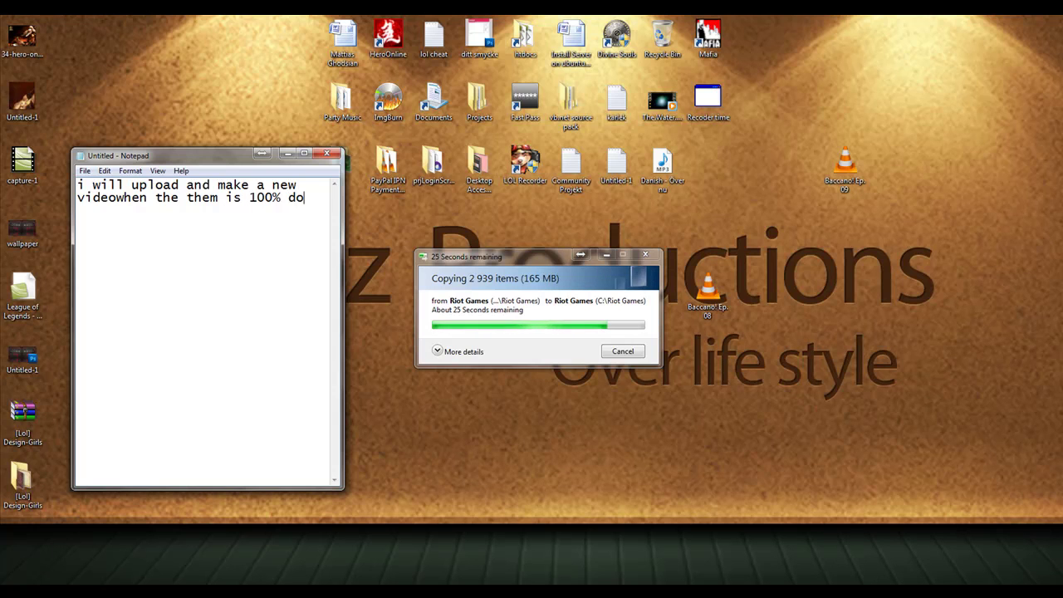
type("ne.")
Delete everything in the note, including the newly started line "so so".
key("Return")
key("Return")
key("Caps_Lock")
type("so so")
key("ctrl+a")
key("BackSpace")
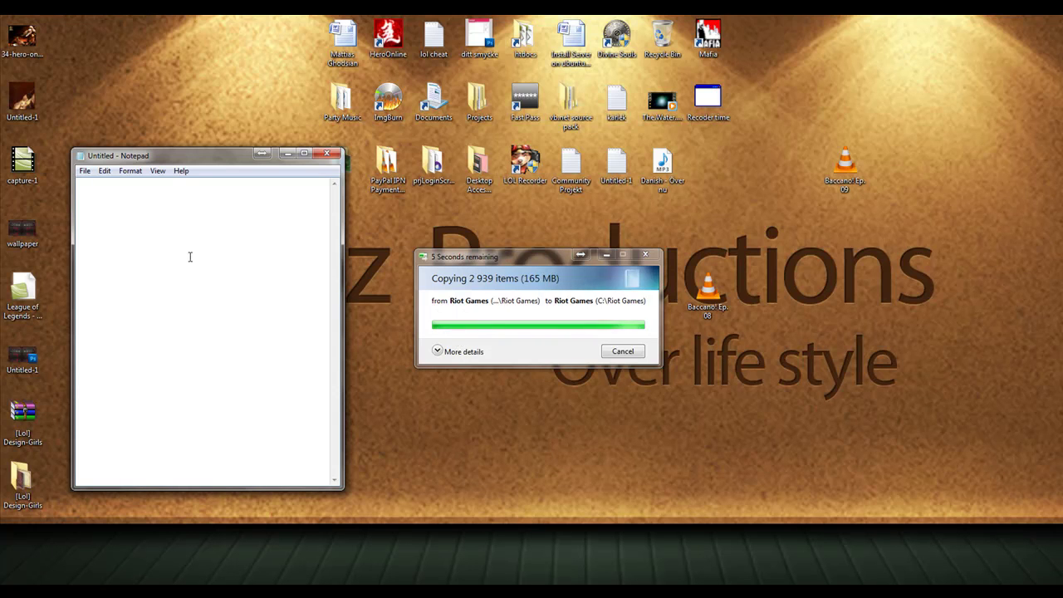
Write "i will show some changes" in the empty note.
type("i will show all cahnge")
key("BackSpace")
key("BackSpace")
key("BackSpace")
key("BackSpace")
key("BackSpace")
key("BackSpace")
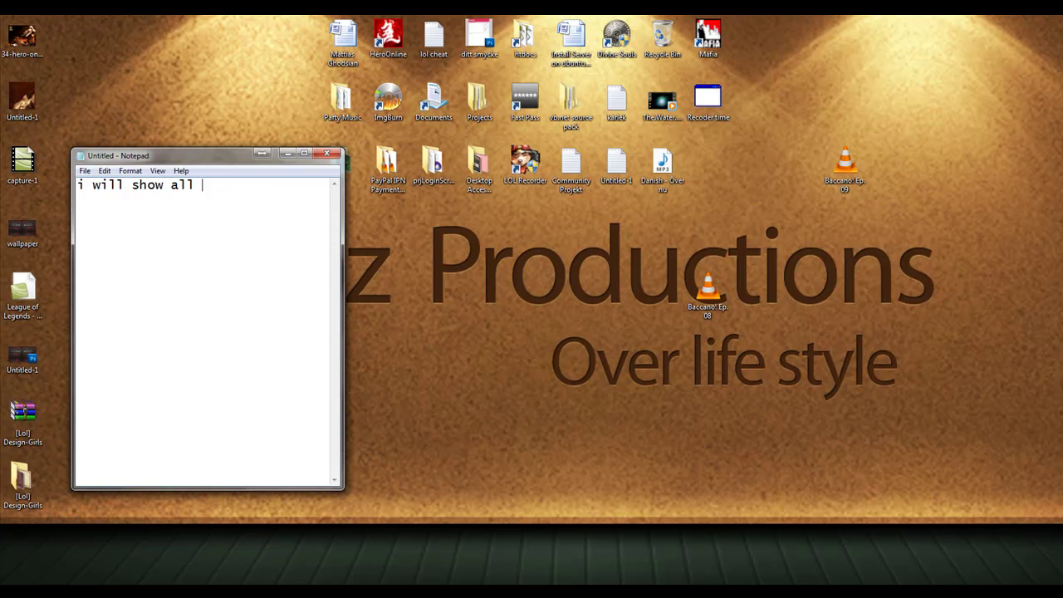
key("BackSpace")
key("BackSpace")
key("BackSpace")
key("BackSpace")
type("some")
key("BackSpace")
key("BackSpace")
key("BackSpace")
key("BackSpace")
type("omechan")
key("BackSpace")
key("BackSpace")
key("BackSpace")
key("BackSpace")
type("changes")
Start League of Legends through its launcher and log in to the account by entering the account password.
key("super")
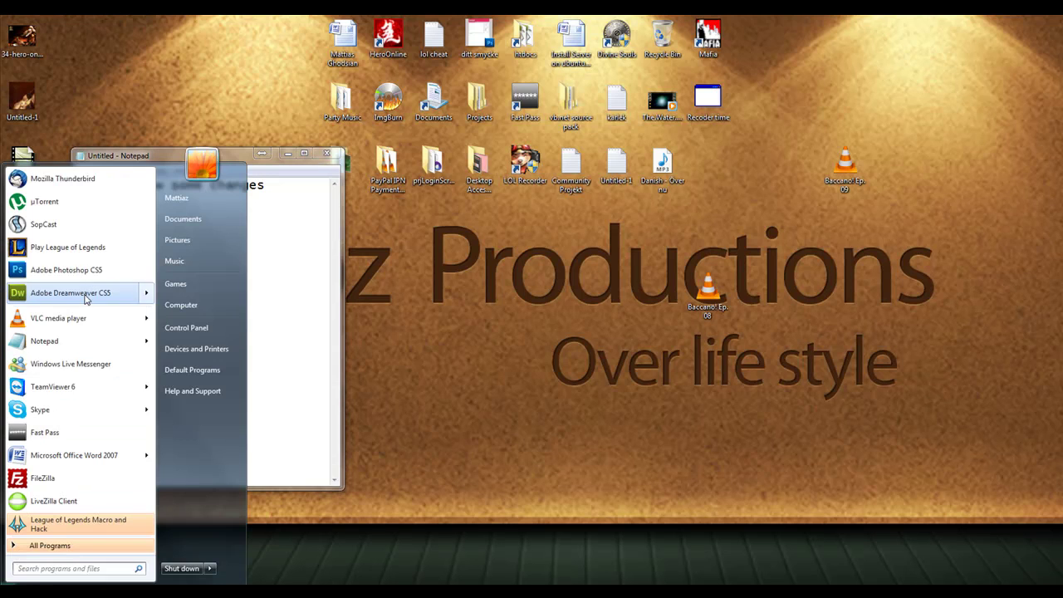
key("super")
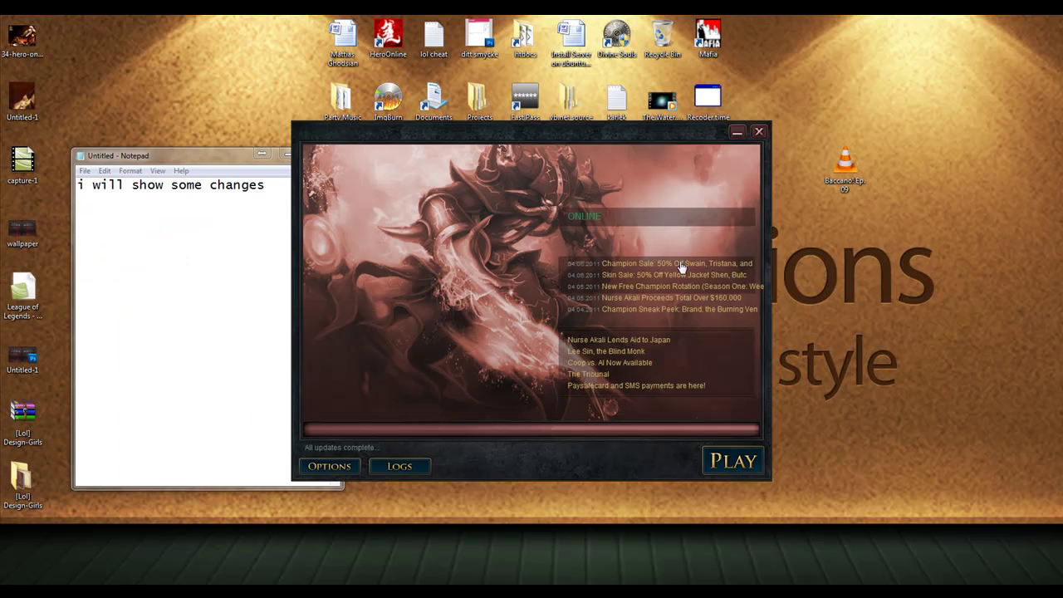
left_click(707, 459)
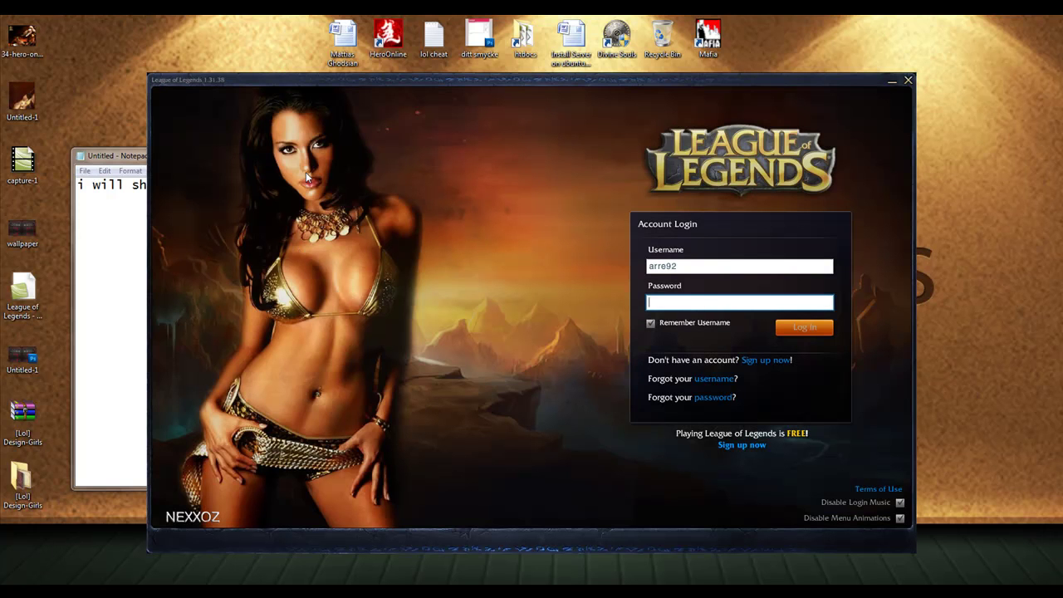
type("***")
key("Return")
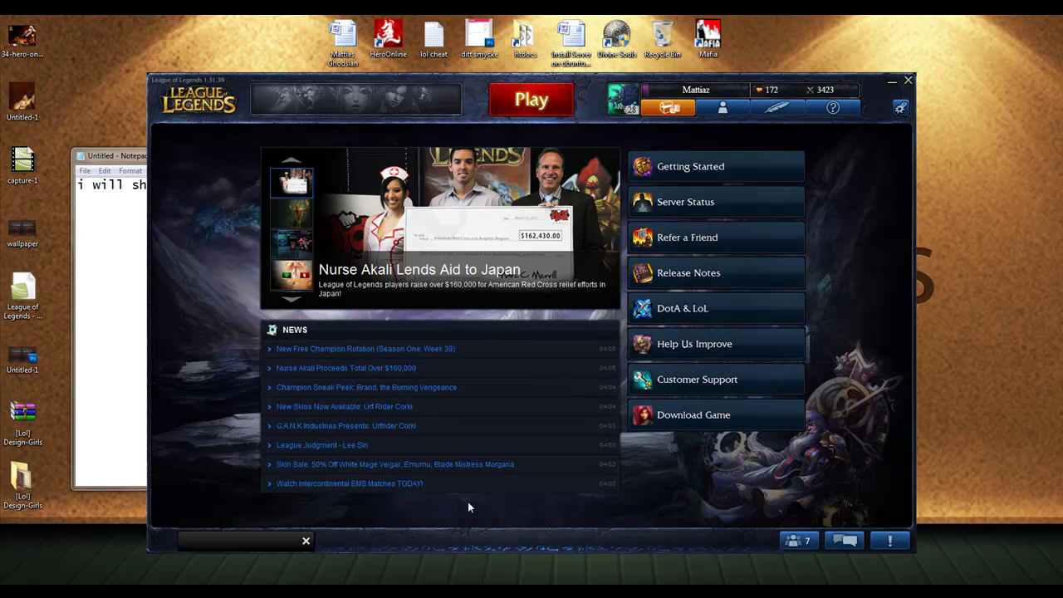
Replace the note's text with "ok" and move the game client window clear of the note.
left_click(119, 334)
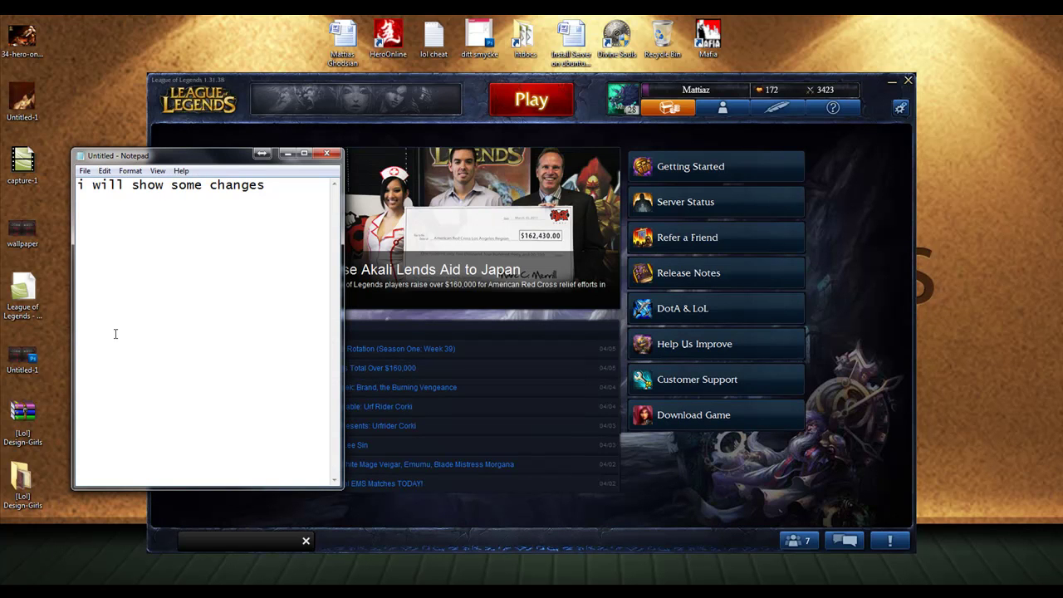
key("ctrl+a")
key("BackSpace")
type("ok")
left_click_drag(482, 74, 570, 48)
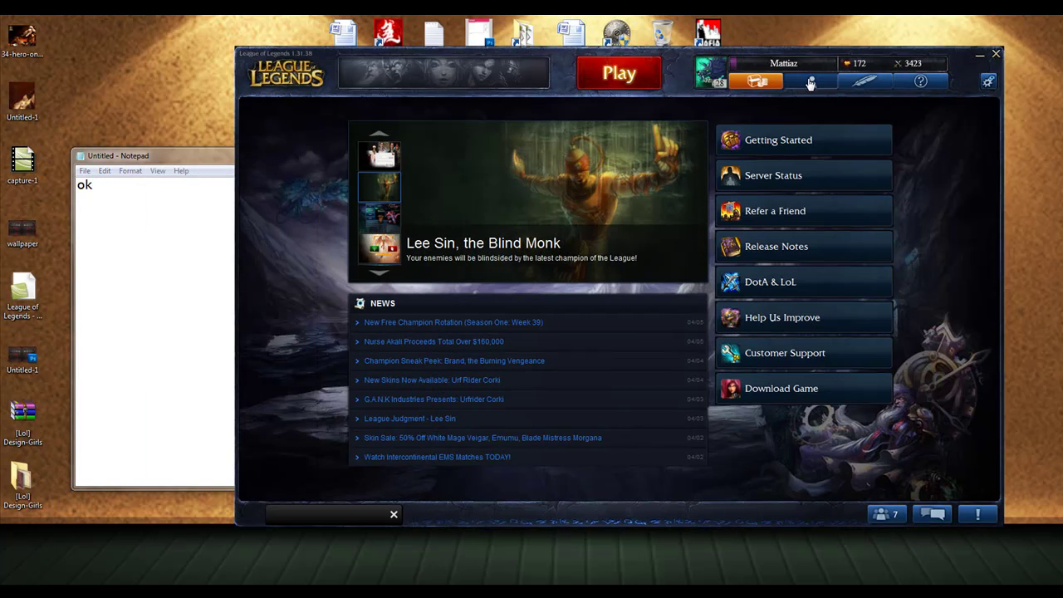
View the Masteries, Runes and Champions pages of the summoner profile to check their themed graphics.
left_click(811, 83)
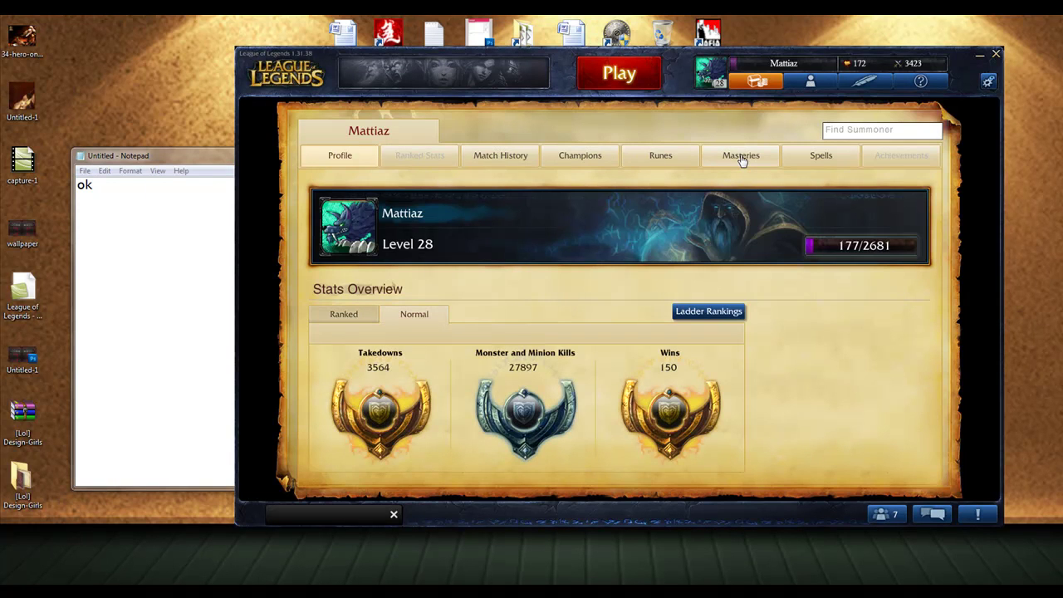
left_click(742, 157)
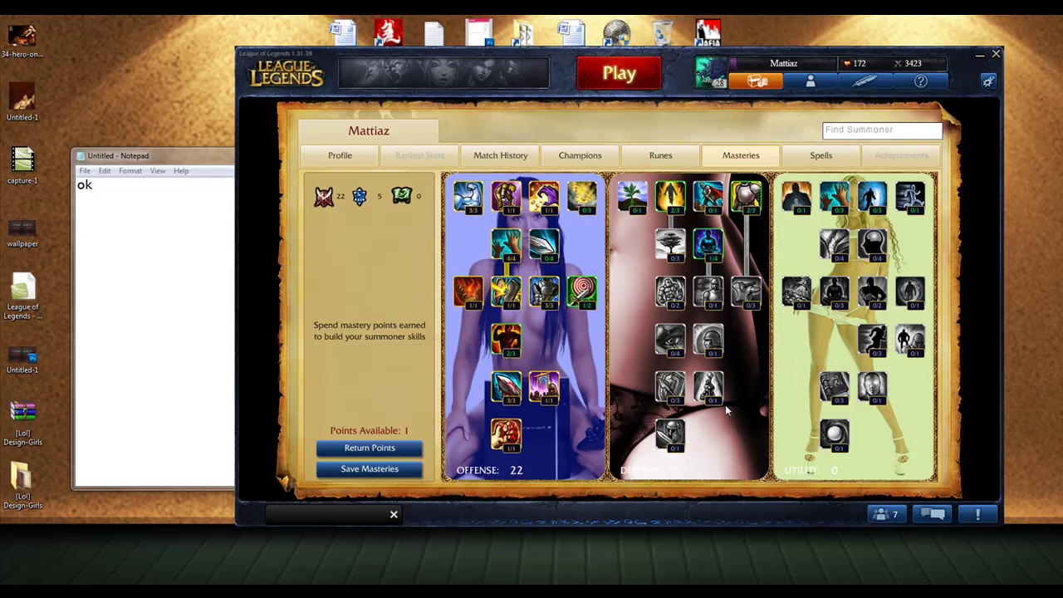
left_click(634, 158)
left_click(579, 157)
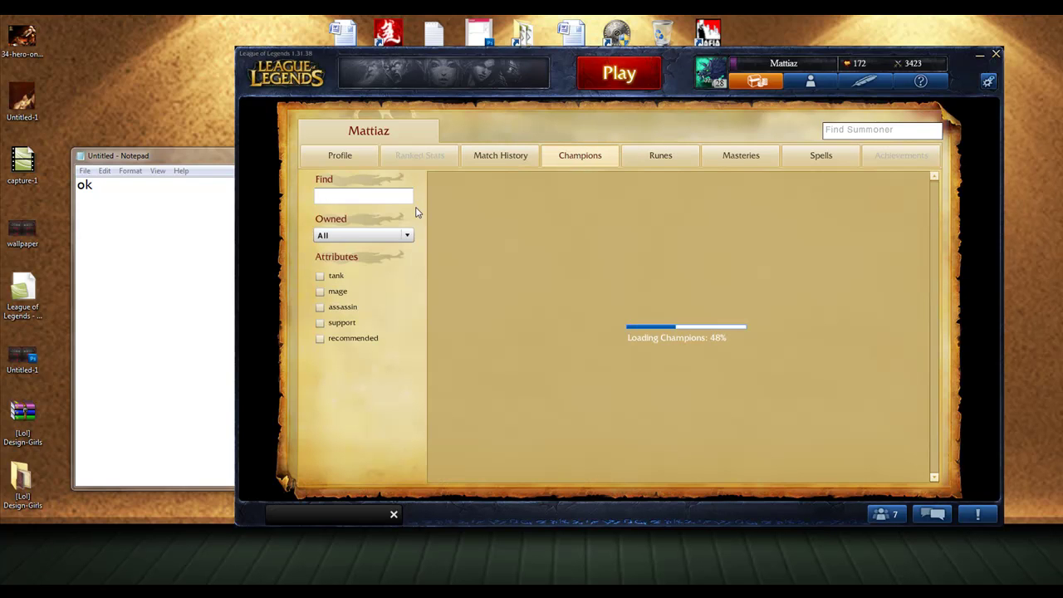
Search the champions list for "lee" and view the store's home page.
left_click(362, 194)
type("lee")
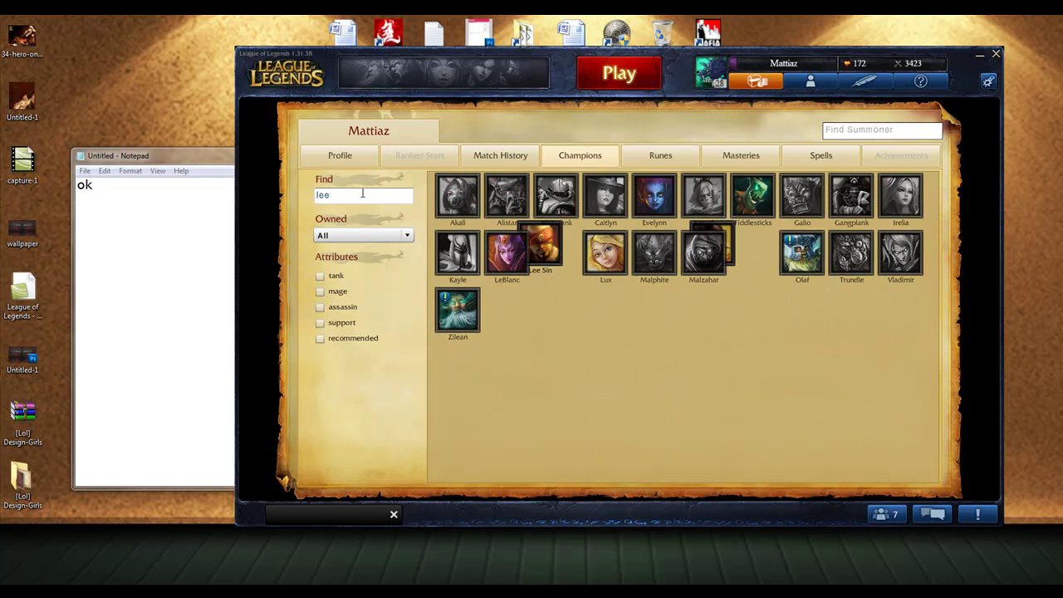
left_click(756, 81)
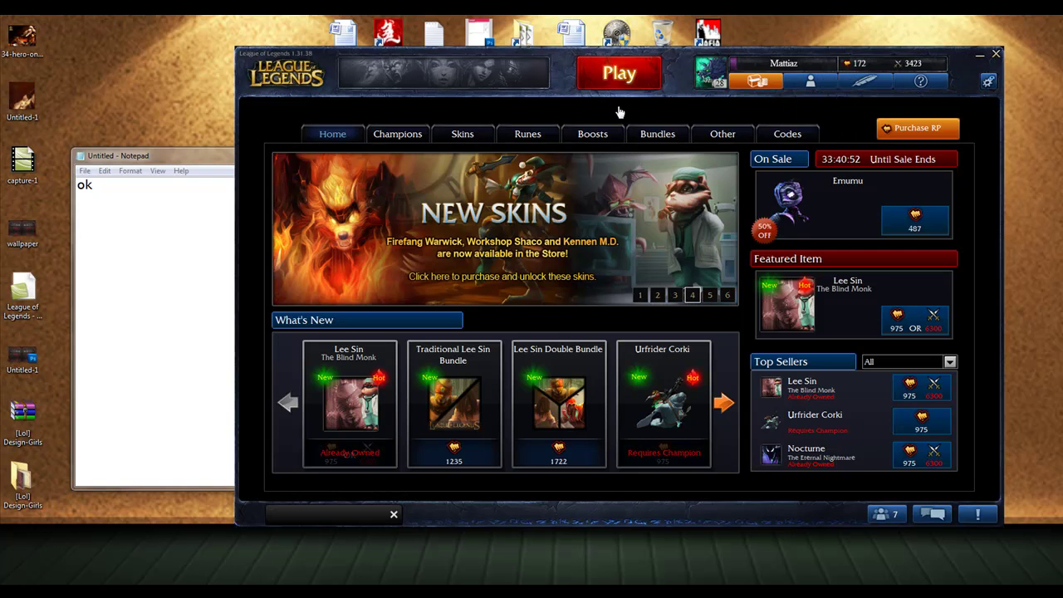
Create a custom game named "fgdgdfgdfgd" and protect it with a game password.
left_click(619, 108)
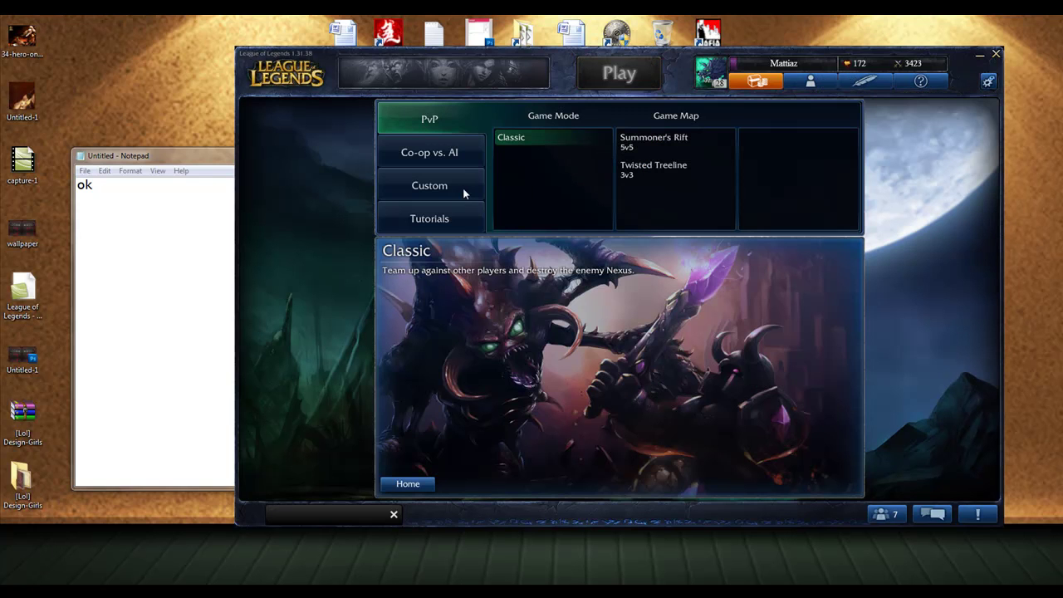
left_click(463, 187)
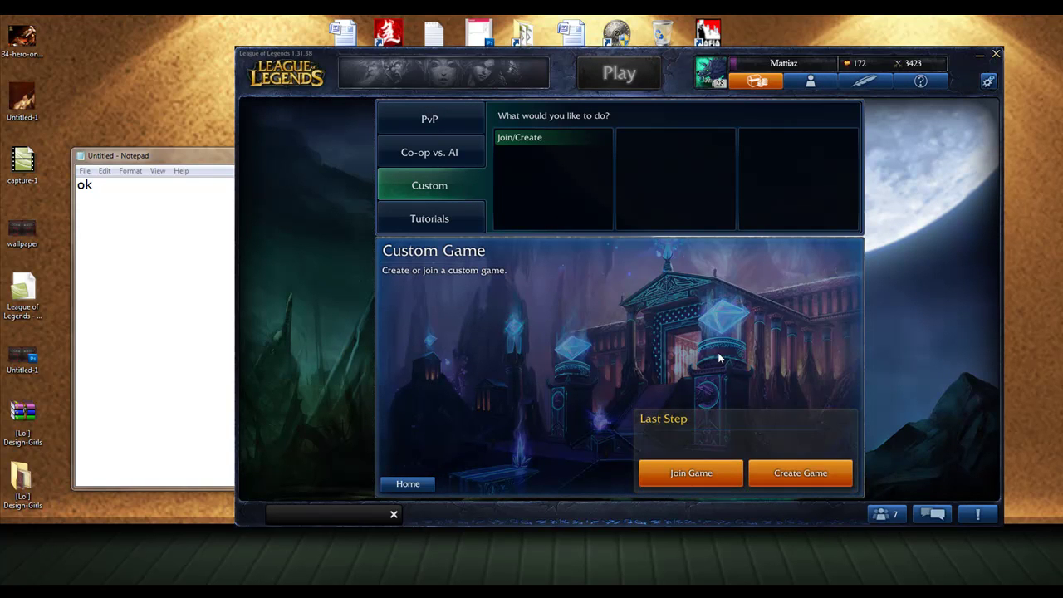
left_click(778, 472)
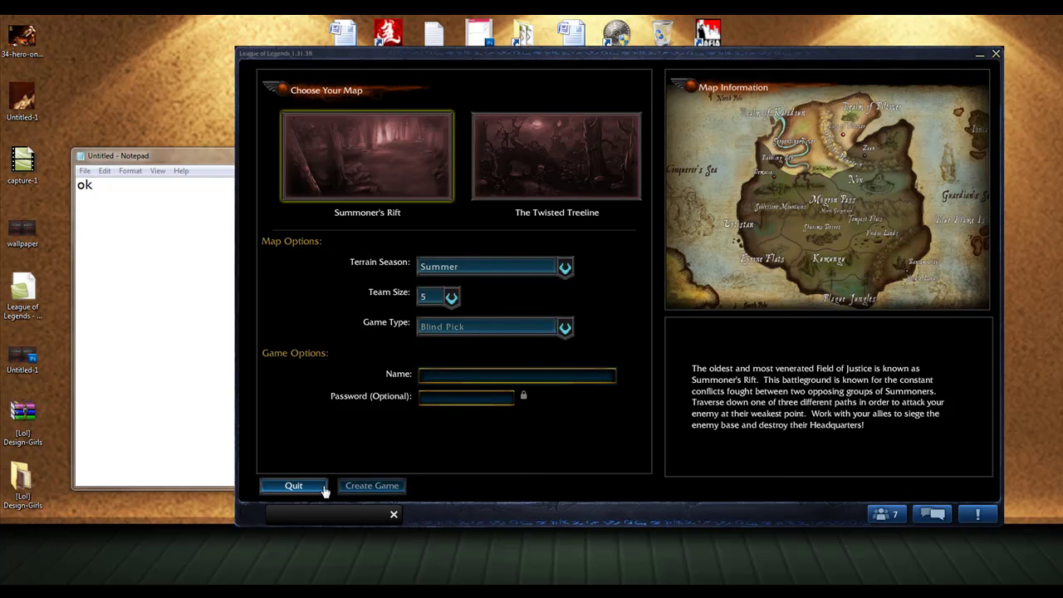
type("fgdgdfgdfgd")
left_click(460, 398)
type("fgdgdfgdfgd")
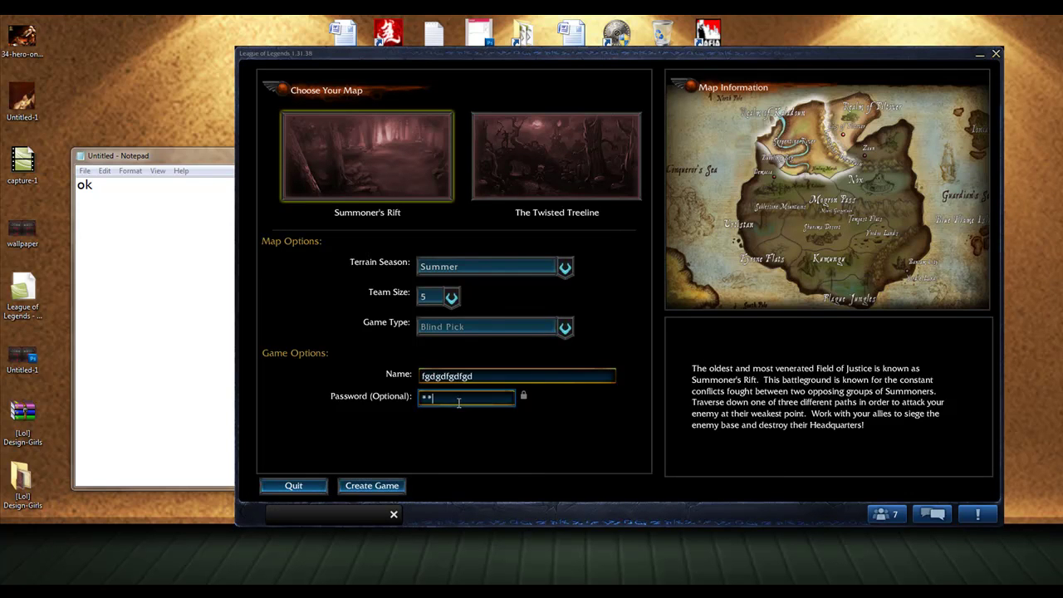
left_click(378, 485)
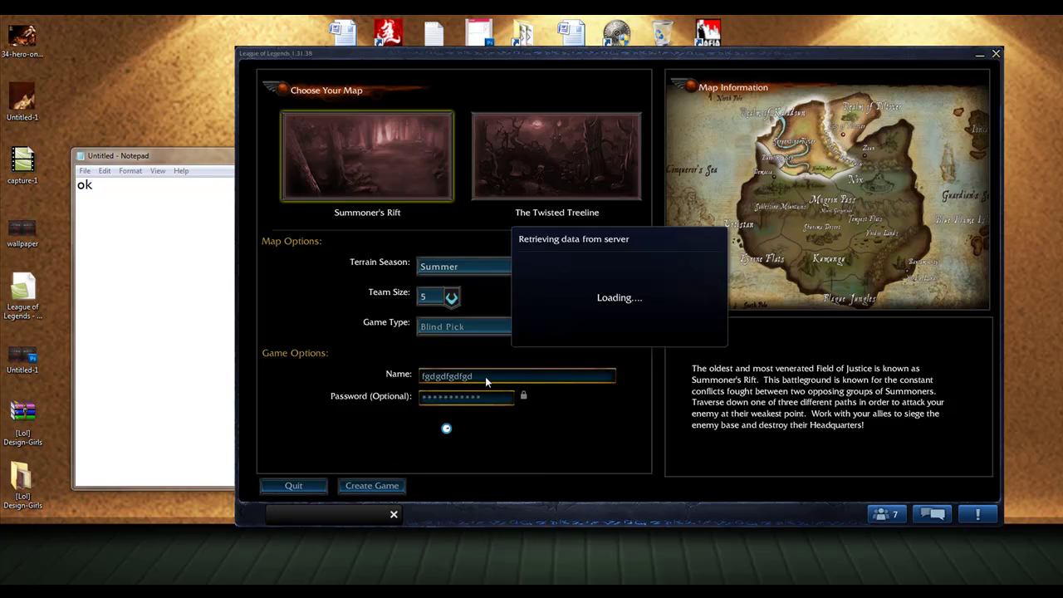